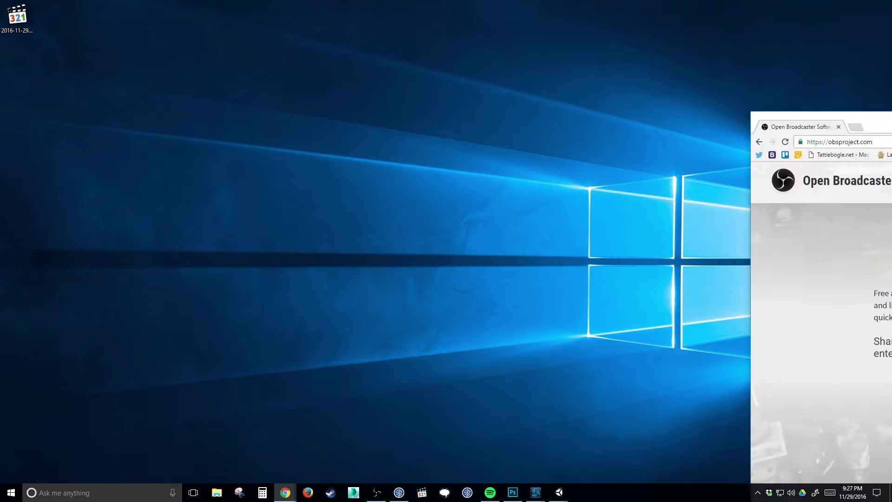
# - Restore the maximized Chrome window showing the obsproject.com homepage
pyautogui.click(284, 491)
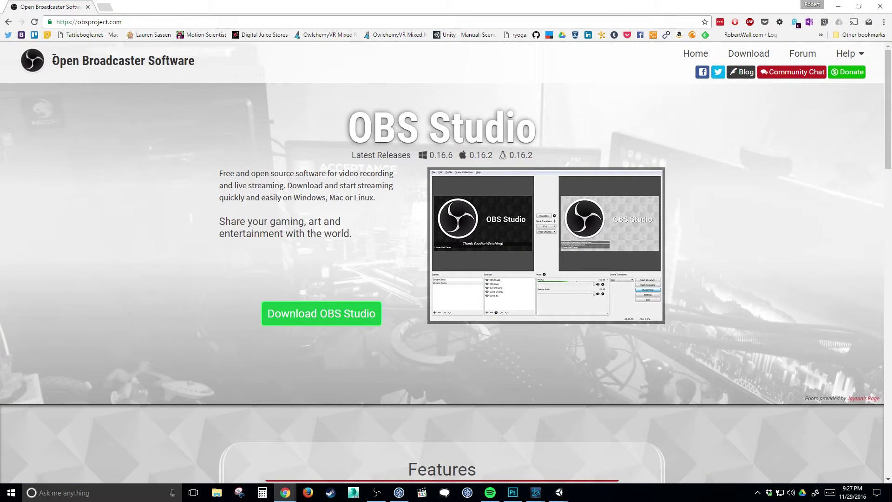
pyautogui.moveTo(53, 60); pyautogui.dragTo(198, 60)
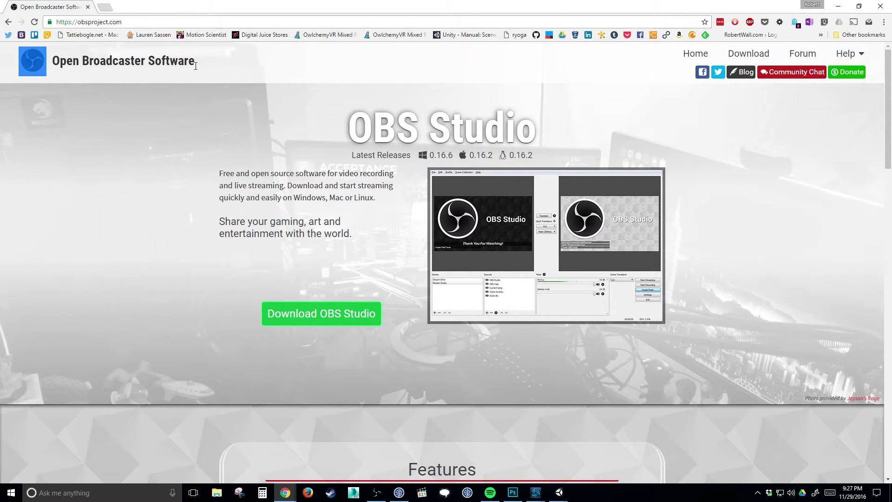
pyautogui.click(203, 70)
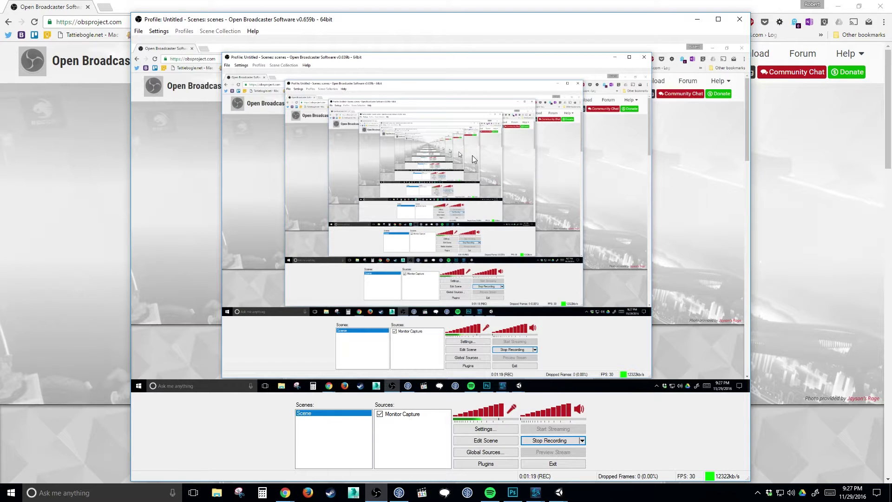
pyautogui.moveTo(396, 24); pyautogui.dragTo(891, 102)
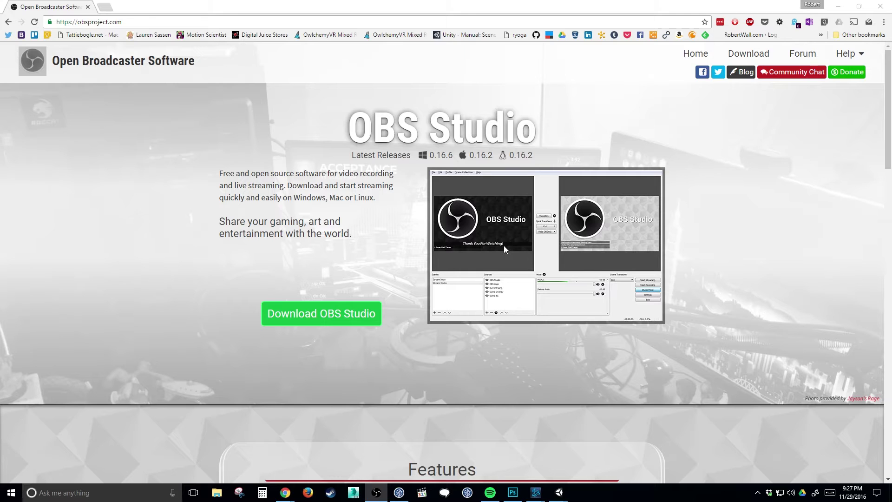
pyautogui.moveTo(239, 231); pyautogui.dragTo(367, 243)
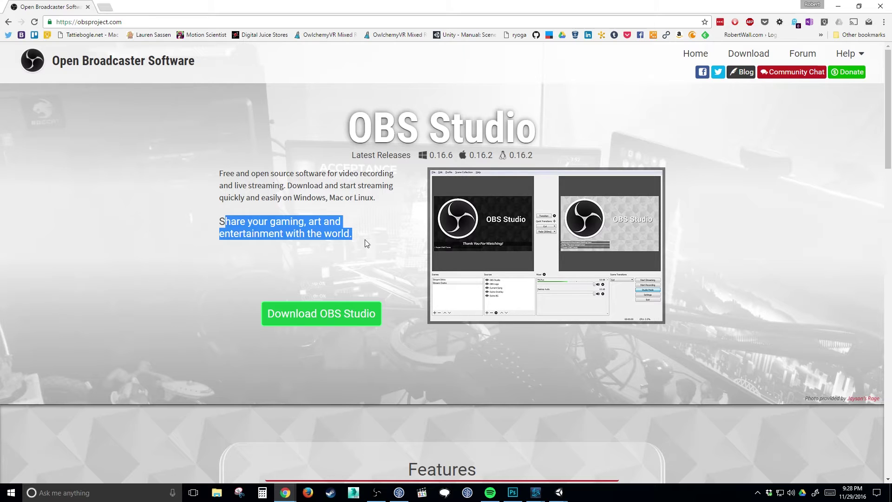
pyautogui.moveTo(433, 156); pyautogui.dragTo(535, 152)
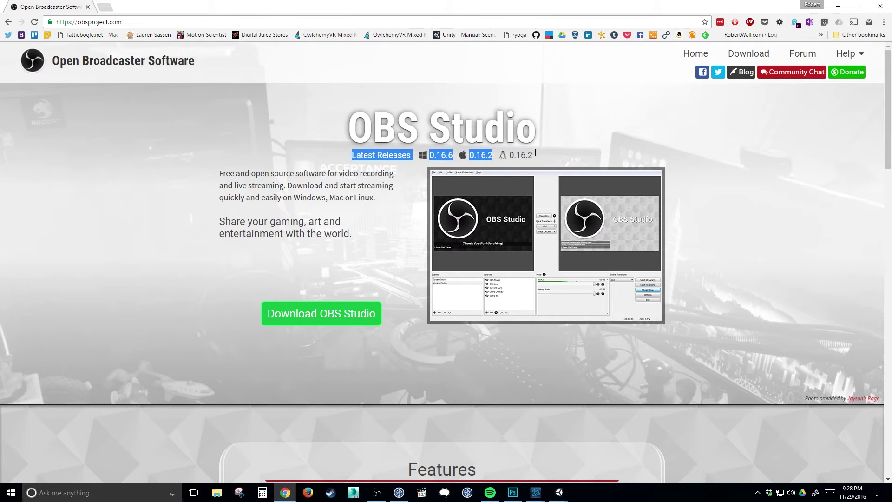
# - Skim the Features section, then download the Windows 7+ installer for OBS Studio 0.16.6
pyautogui.click(535, 152)
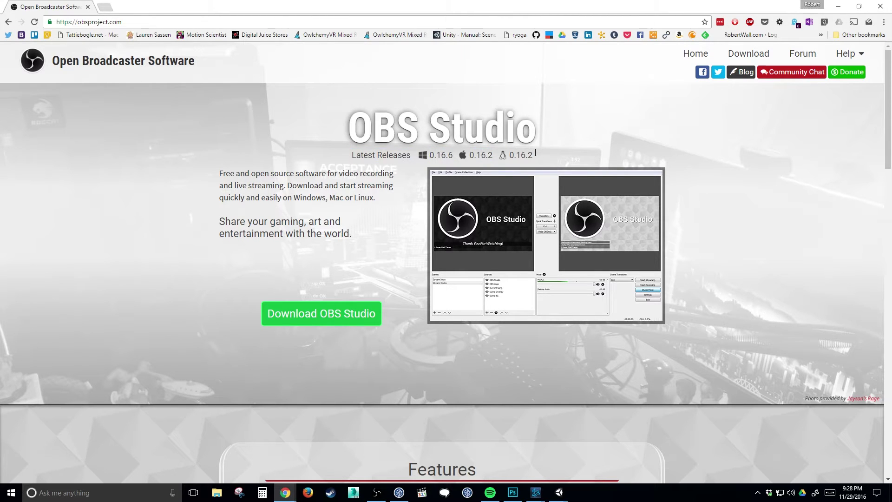
pyautogui.scroll(-5, 417, 330)
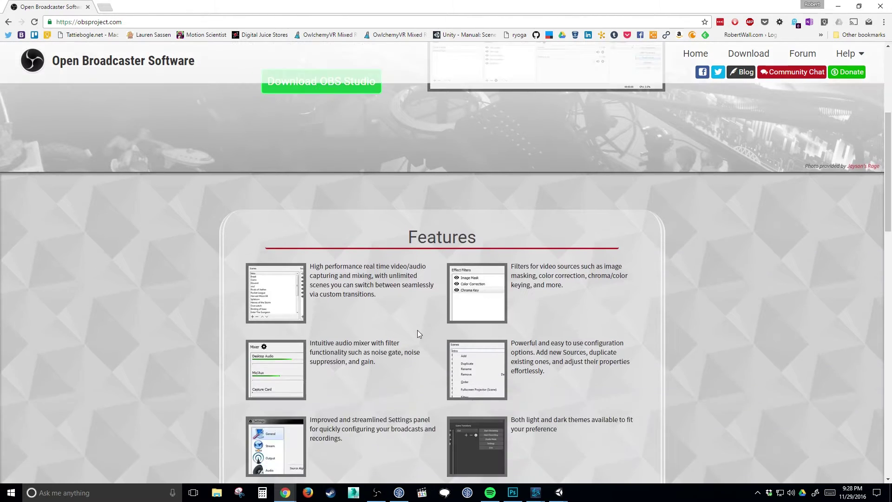
pyautogui.scroll(-7, 417, 330)
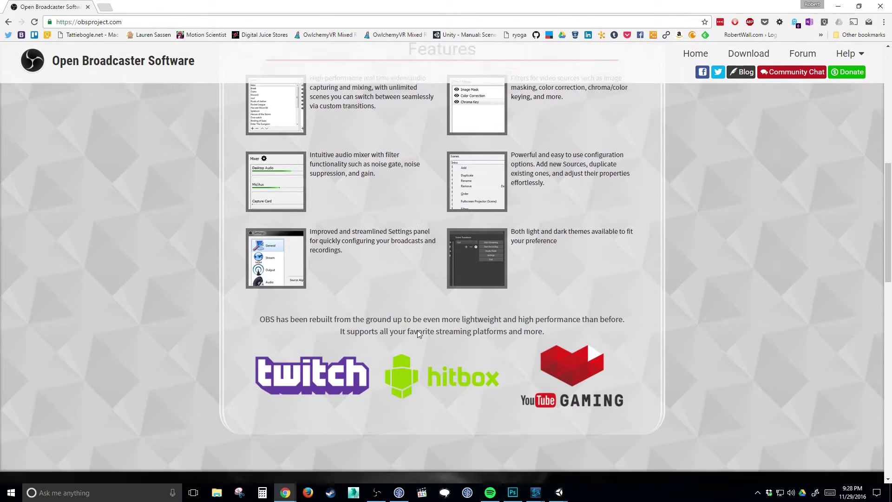
pyautogui.scroll(5, 416, 330)
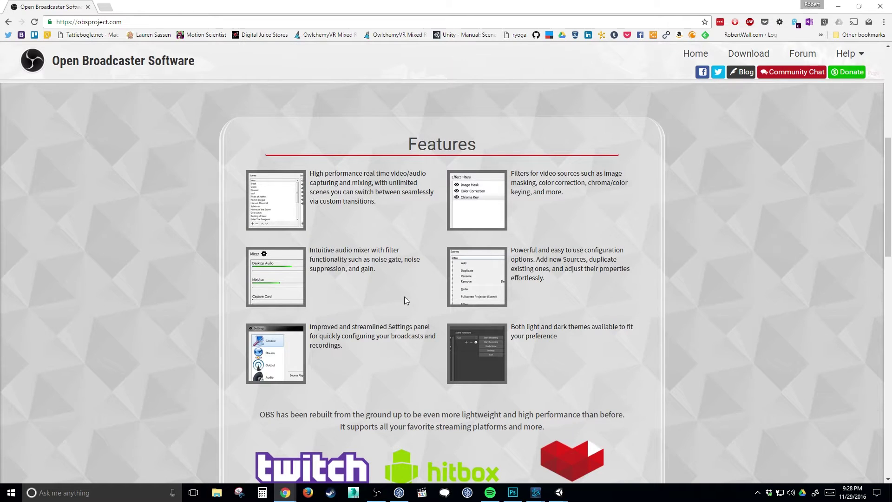
pyautogui.scroll(6, 417, 325)
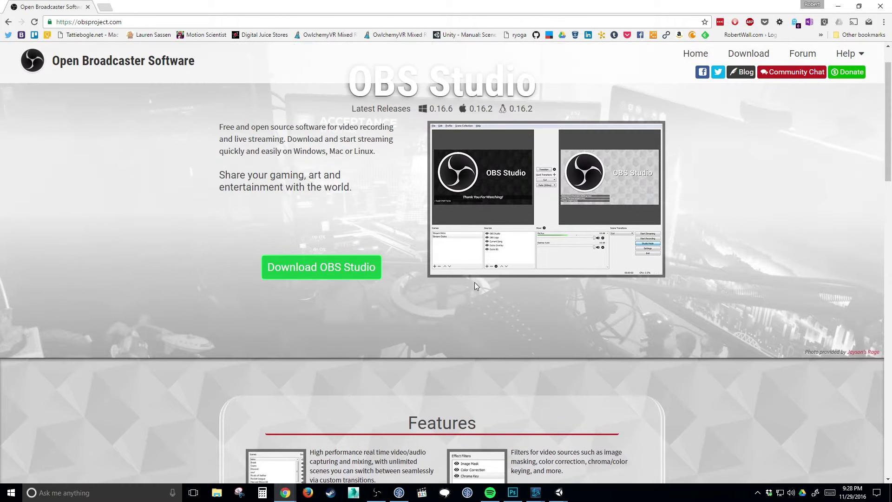
pyautogui.click(299, 266)
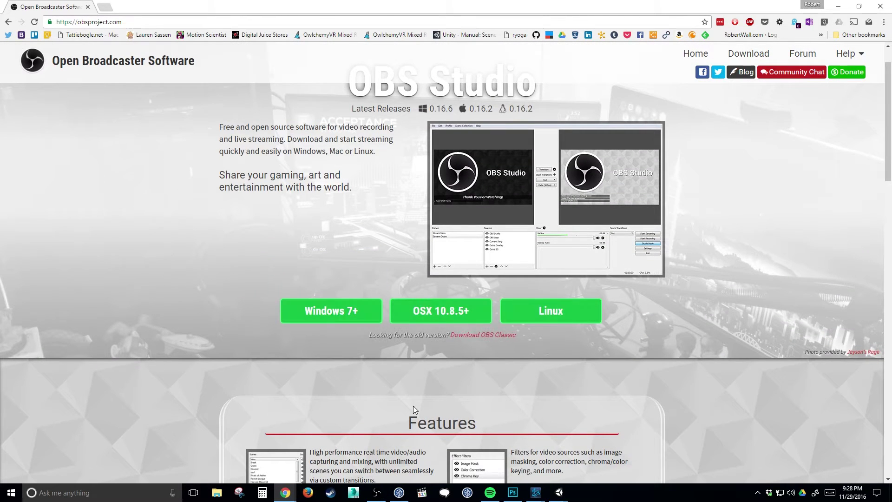
pyautogui.scroll(1, 414, 408)
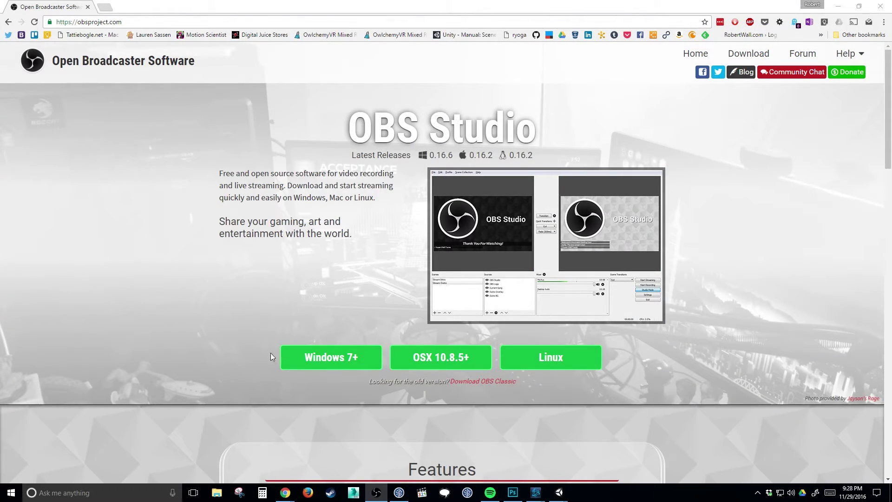
pyautogui.click(316, 353)
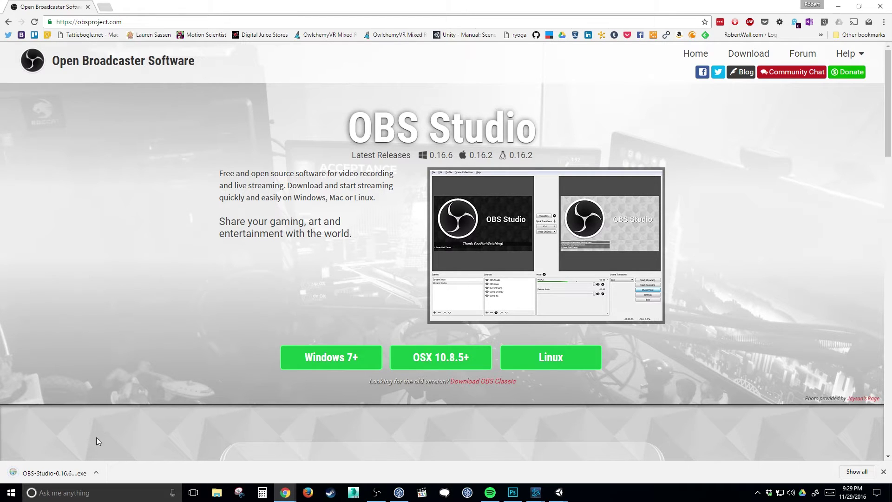
# - Run the OBS Studio installer and get past the welcome page and GPL licence
pyautogui.click(70, 471)
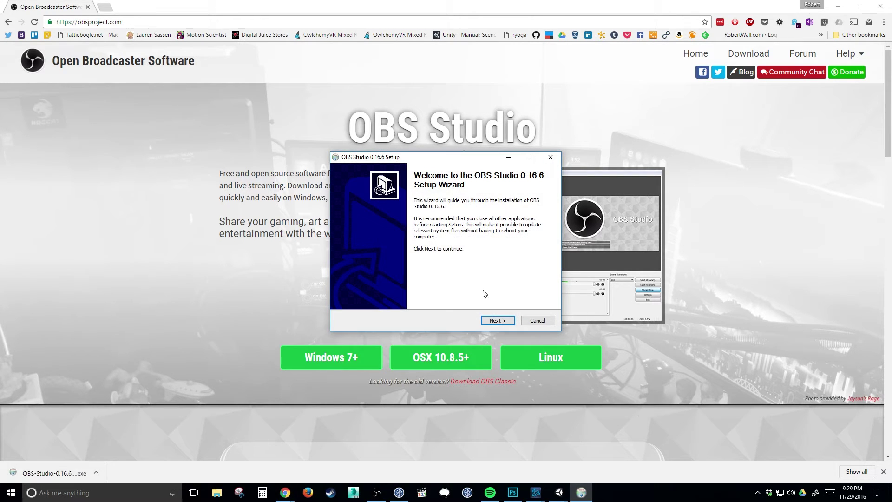
pyautogui.moveTo(433, 157); pyautogui.dragTo(375, 138)
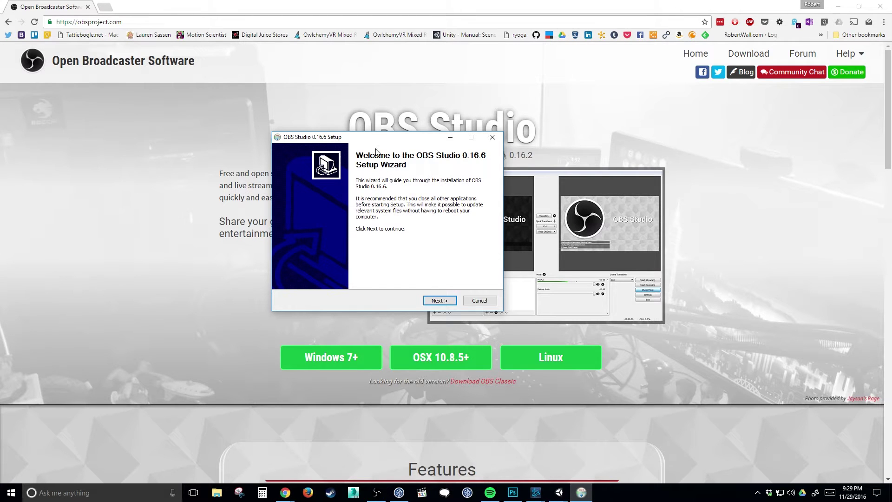
pyautogui.click(450, 302)
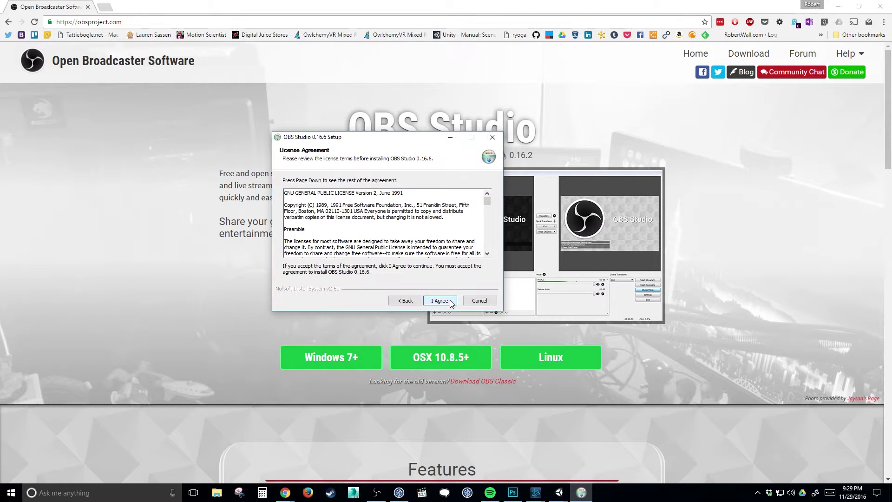
pyautogui.click(449, 302)
# - Change the install destination to f:\Program Files (x86)\obs-studio
pyautogui.click(399, 246)
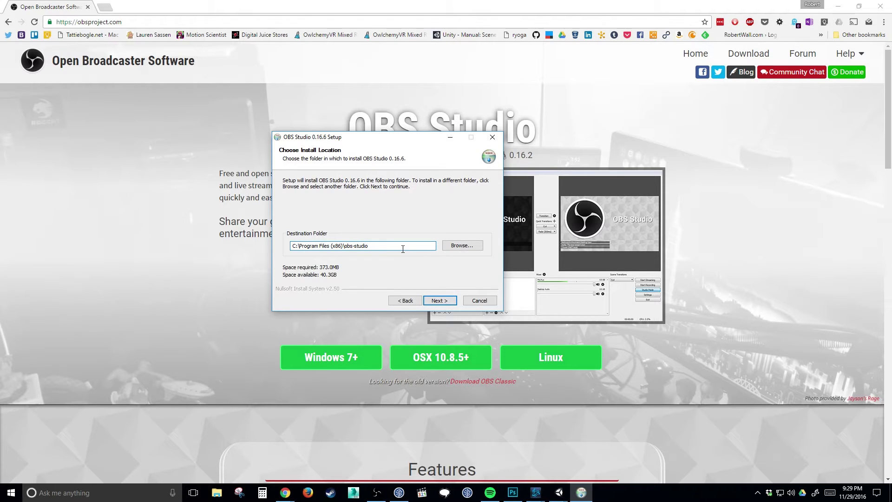
pyautogui.press('Home')
pyautogui.press('Delete')
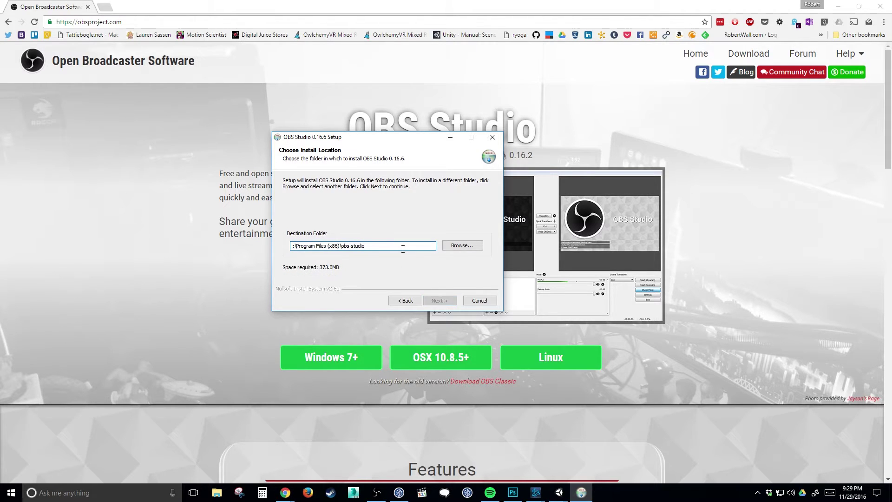
pyautogui.write('f:')
pyautogui.press('BackSpace')
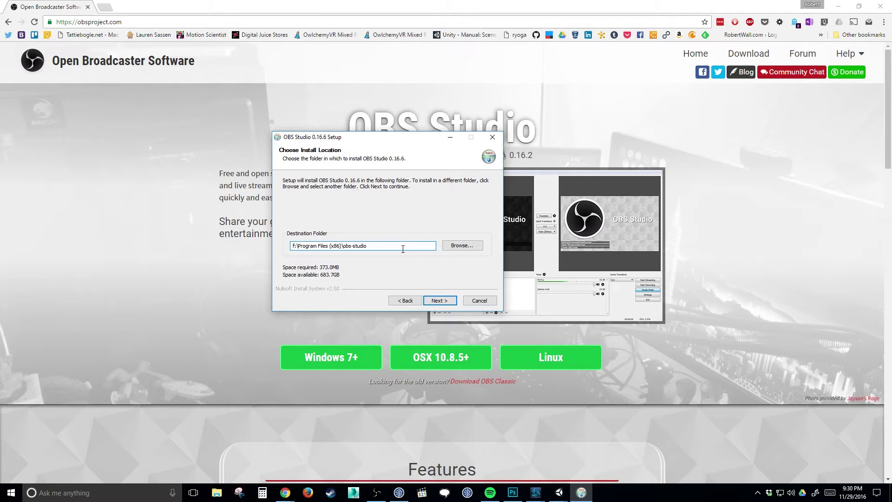
pyautogui.click(441, 302)
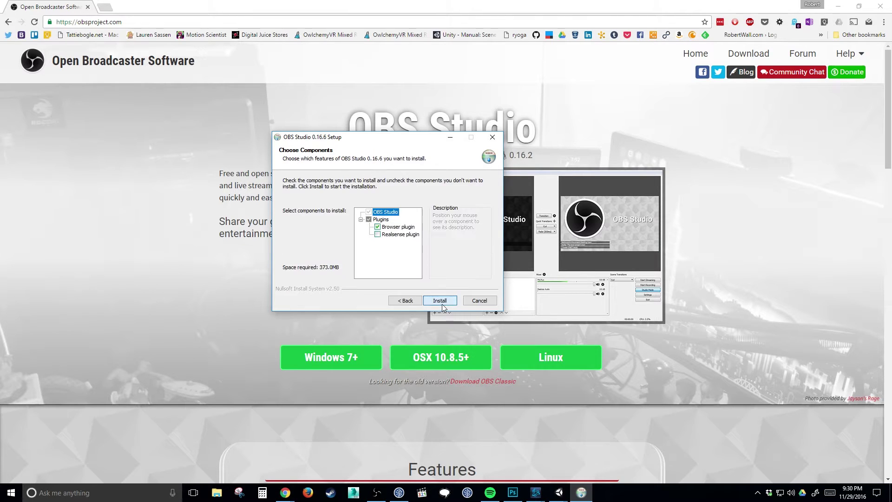
# - Install with the default components and finish the setup wizard
pyautogui.click(442, 304)
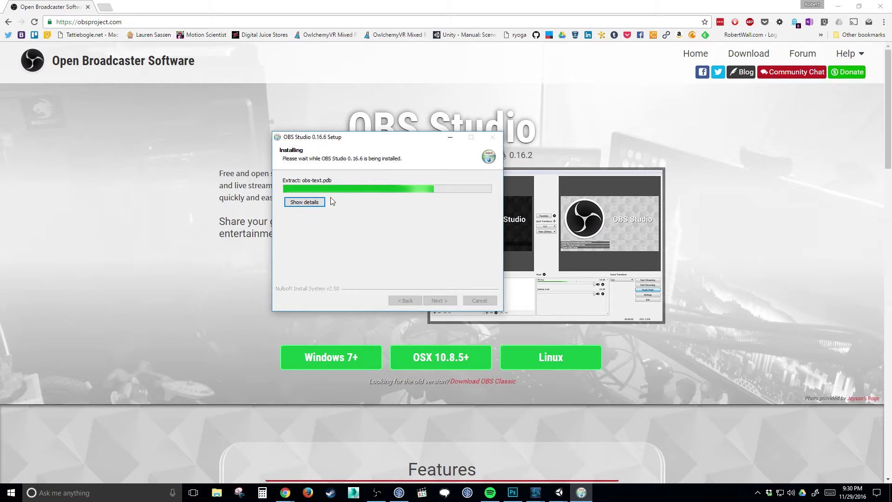
pyautogui.click(320, 202)
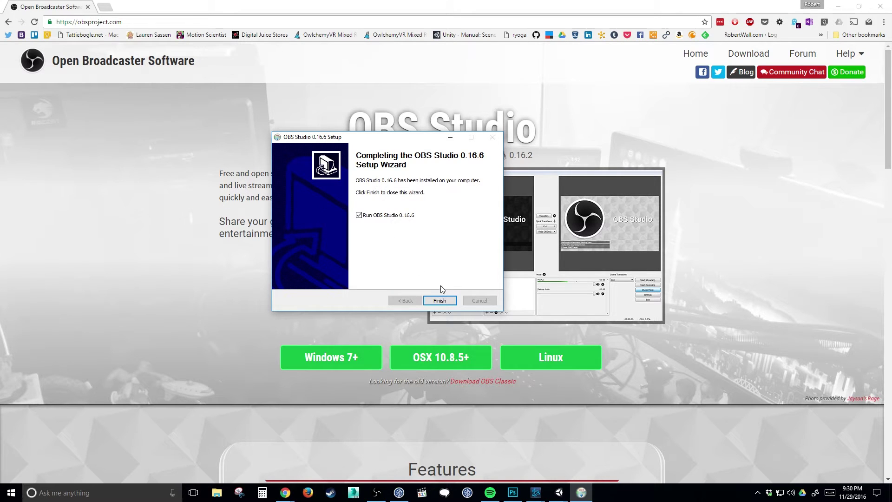
pyautogui.click(441, 301)
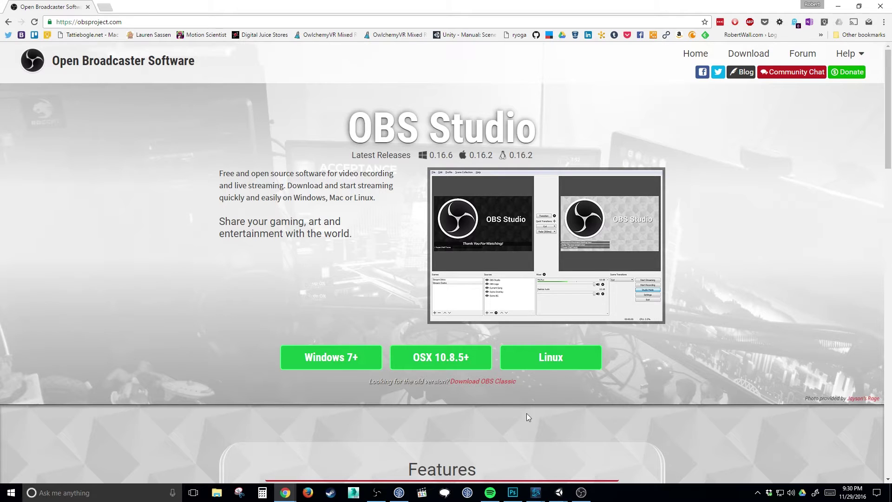
# - Accept the OBS Studio licence agreement
pyautogui.click(589, 497)
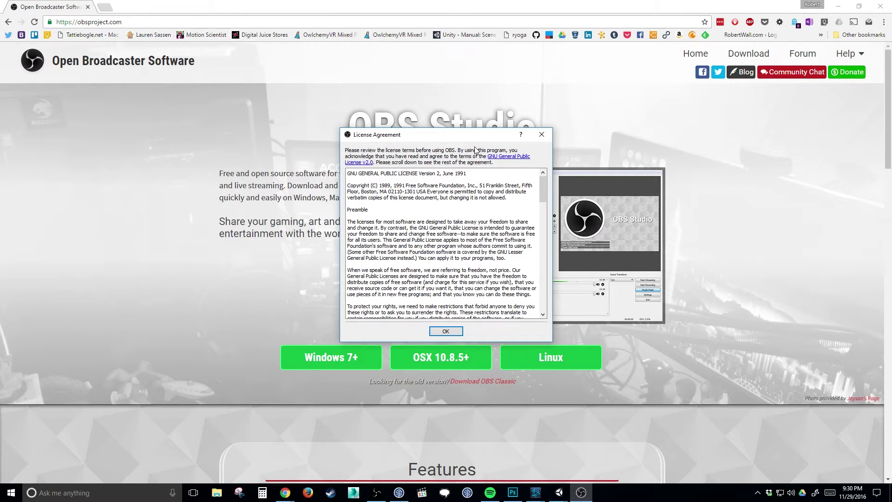
pyautogui.click(445, 330)
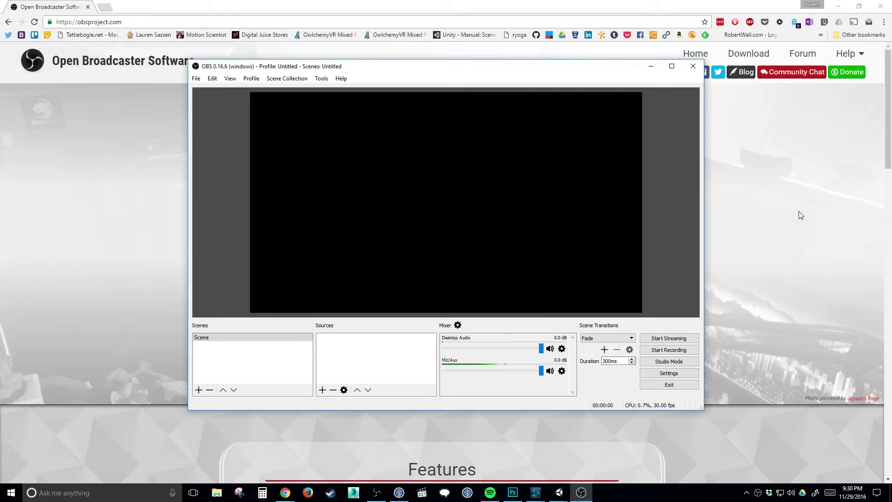
pyautogui.moveTo(482, 74); pyautogui.dragTo(504, 81)
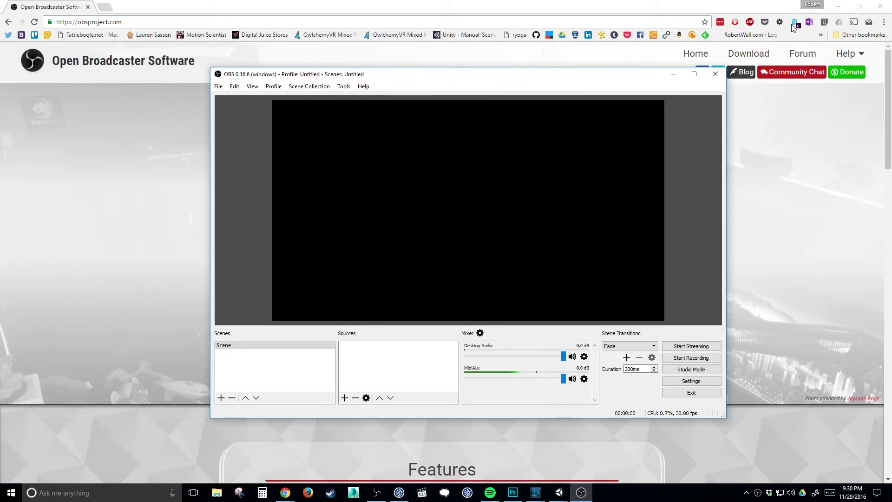
# - Minimize Chrome, move the OBS desktop shortcut aside, and centre the OBS window
pyautogui.click(880, 6)
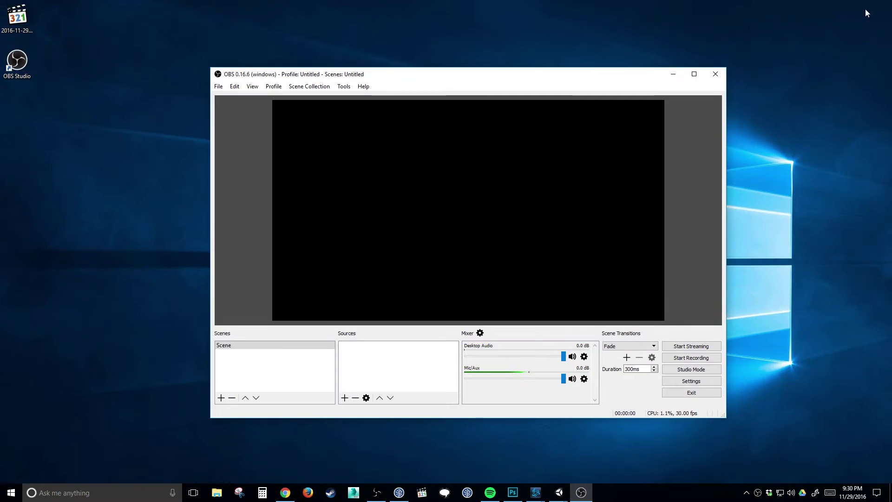
pyautogui.click(14, 72)
pyautogui.moveTo(14, 72); pyautogui.dragTo(56, 27)
pyautogui.moveTo(438, 82); pyautogui.dragTo(394, 49)
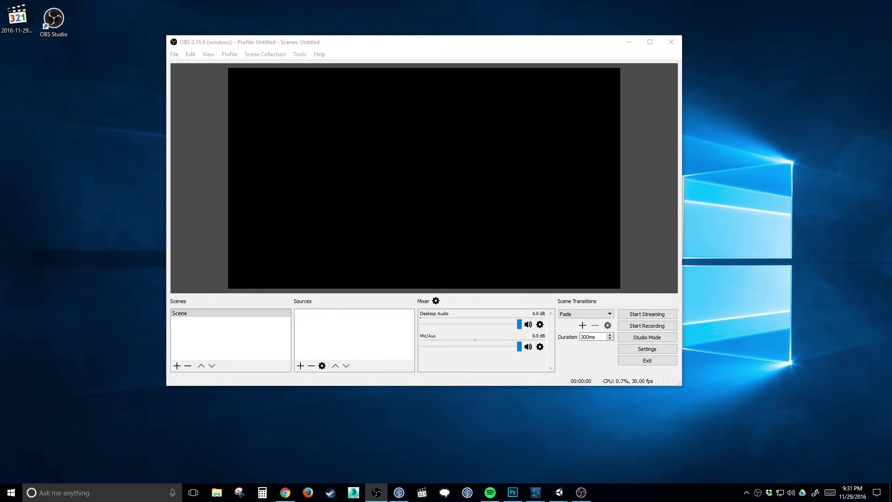
pyautogui.moveTo(891, 75); pyautogui.dragTo(891, 48)
pyautogui.moveTo(223, 45); pyautogui.dragTo(242, 75)
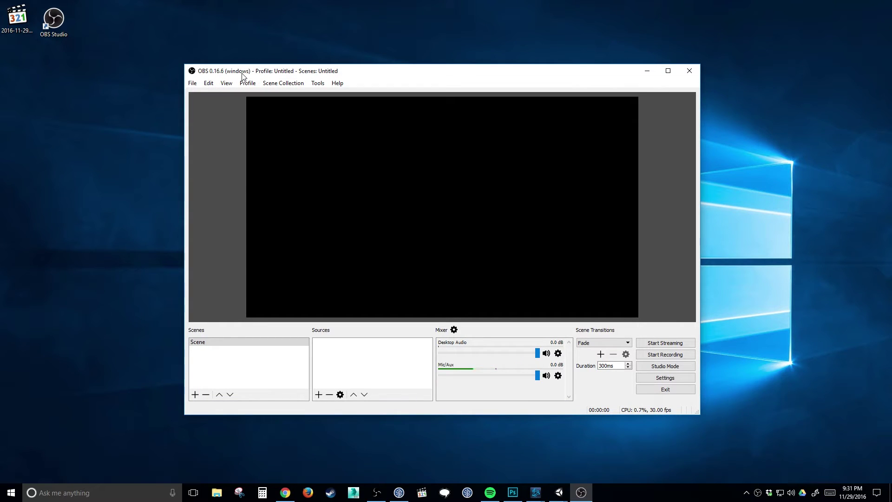
# - Add a Display Capture source named Monitor1 to the Scene, keeping its default properties
pyautogui.click(320, 393)
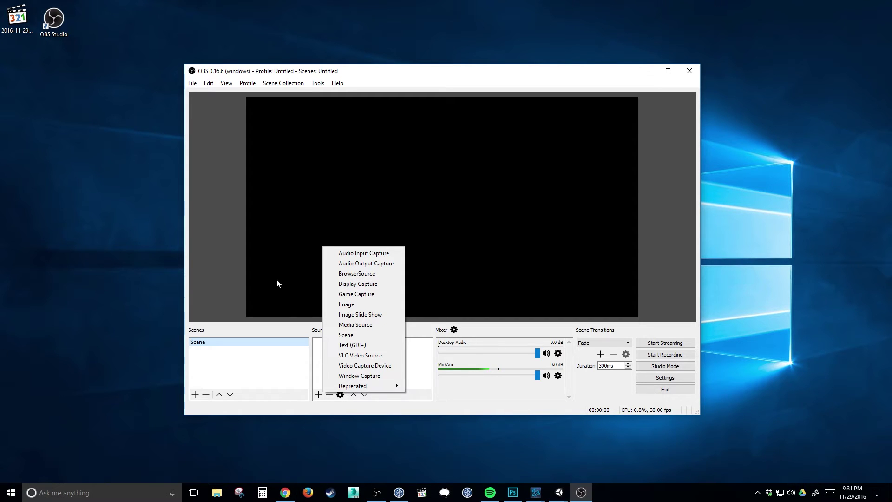
pyautogui.click(371, 283)
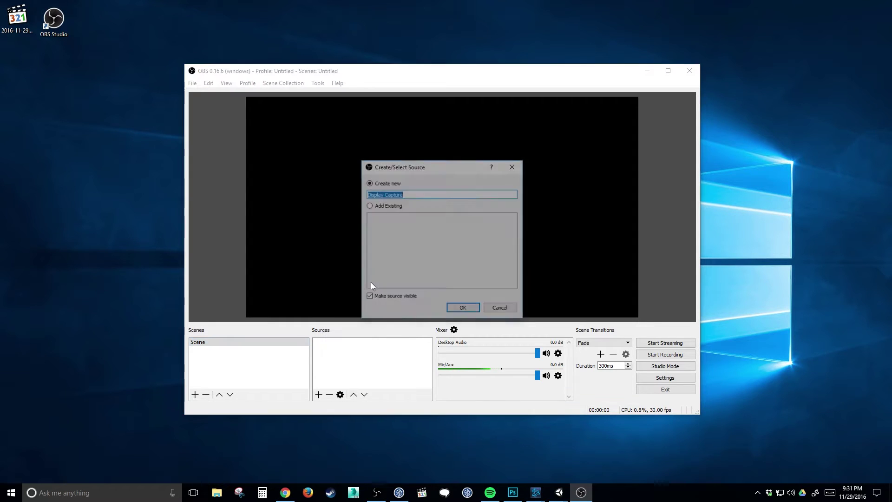
pyautogui.write('Monit')
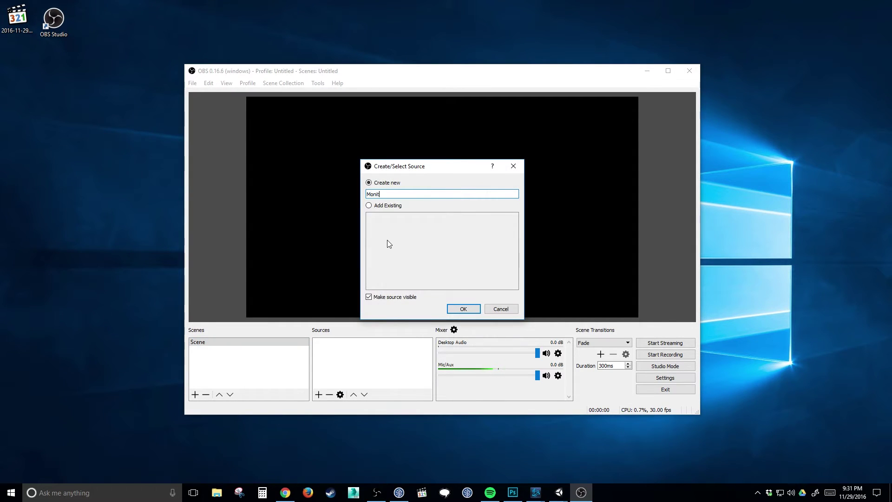
pyautogui.write('or` 1')
pyautogui.press('Left')
pyautogui.press('BackSpace')
pyautogui.press('BackSpace')
pyautogui.click(461, 308)
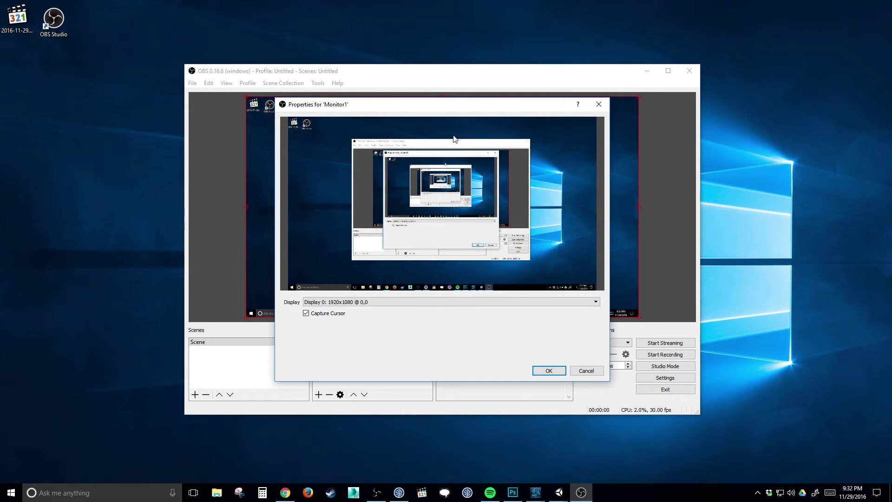
pyautogui.moveTo(404, 107); pyautogui.dragTo(412, 116)
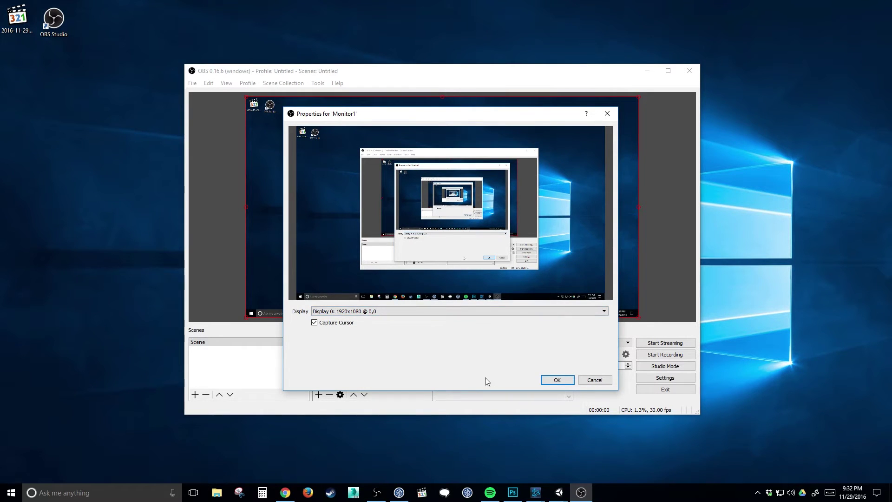
pyautogui.click(549, 379)
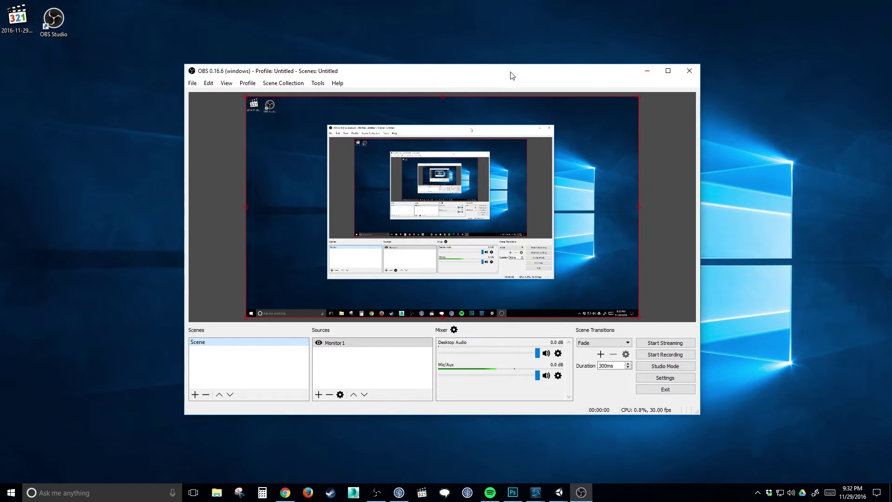
pyautogui.moveTo(509, 75); pyautogui.dragTo(464, 76)
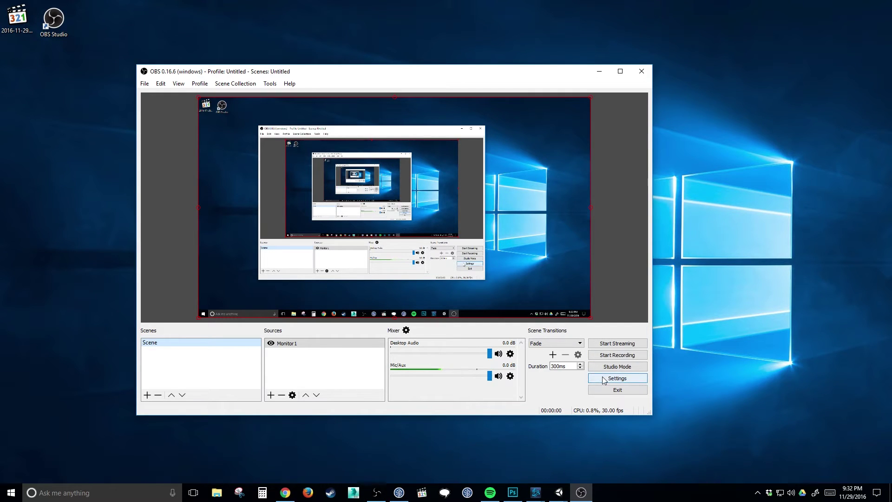
# - Open the Settings window from the File menu
pyautogui.click(269, 84)
pyautogui.click(145, 84)
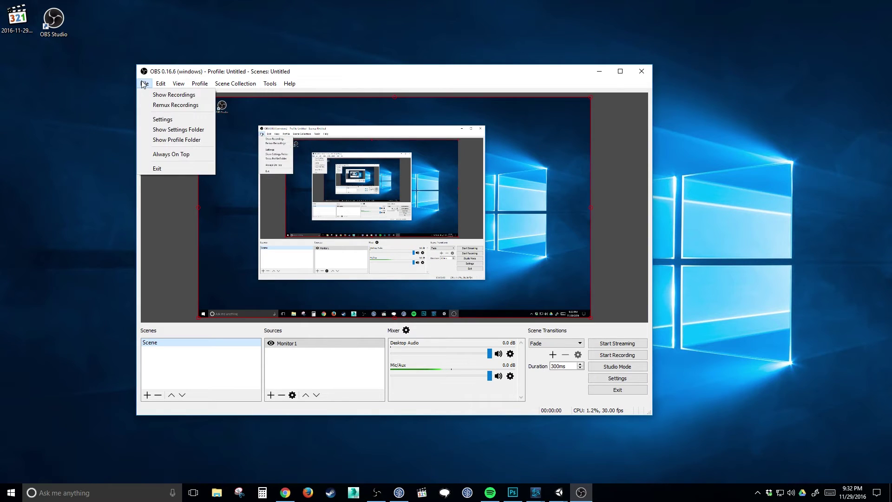
pyautogui.click(167, 120)
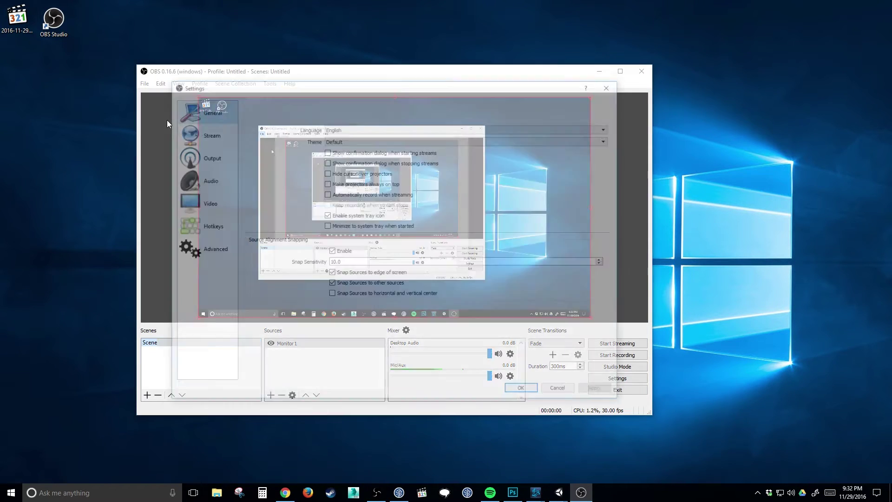
pyautogui.moveTo(357, 90); pyautogui.dragTo(357, 83)
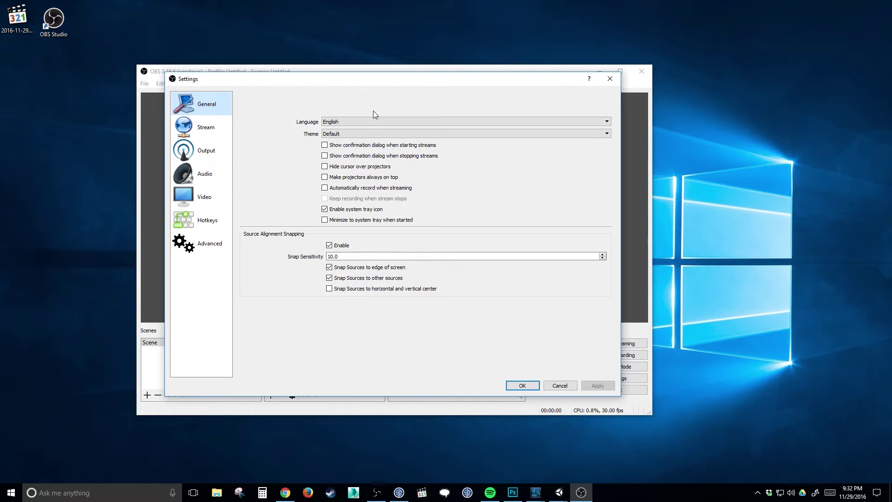
# - On the Output page, set the Recording Path to the F:/Desktop folder
pyautogui.click(200, 150)
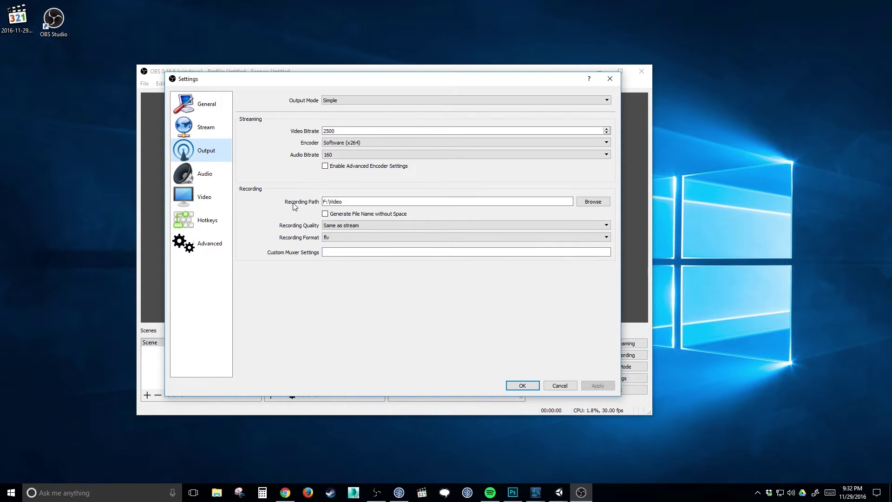
pyautogui.click(598, 206)
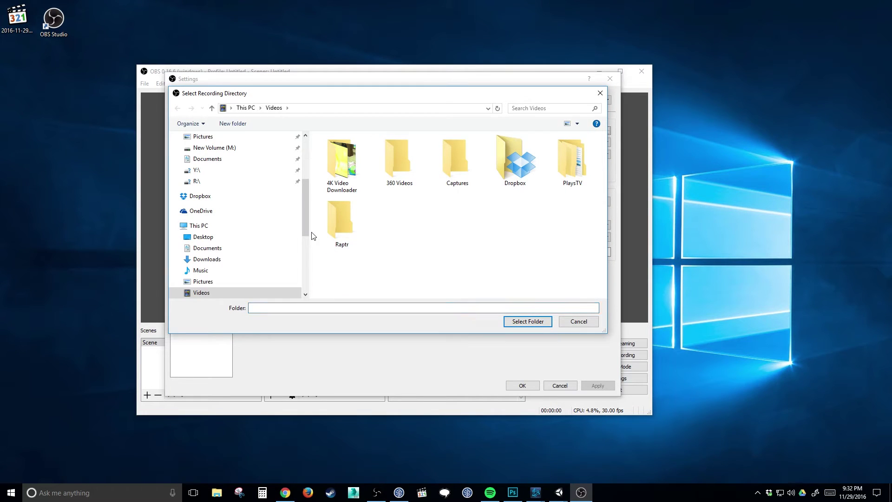
pyautogui.scroll(-5, 305, 230)
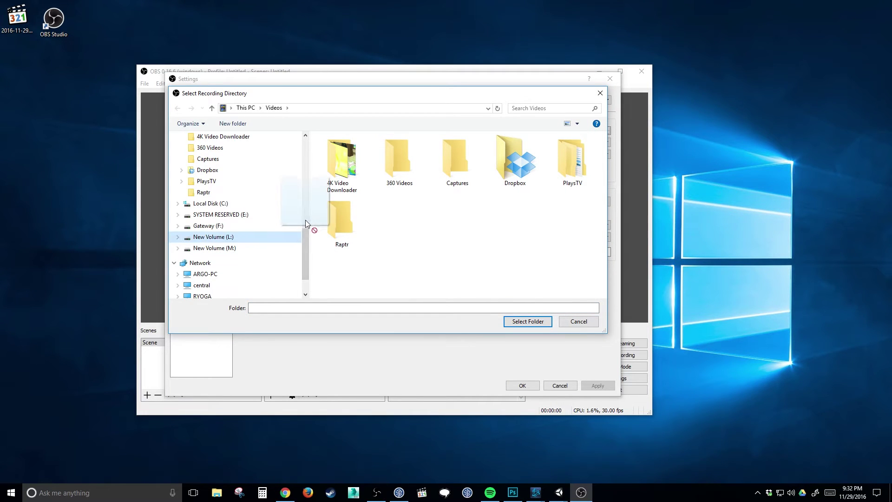
pyautogui.moveTo(305, 237); pyautogui.dragTo(315, 144)
pyautogui.click(214, 168)
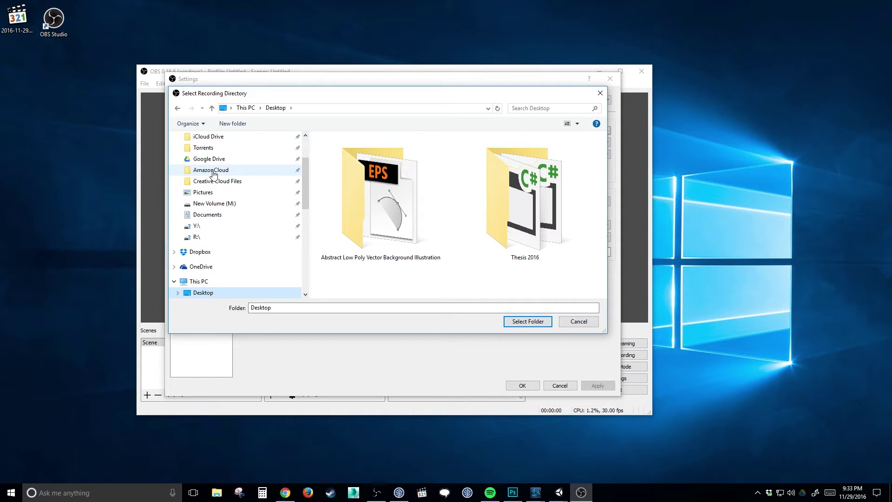
pyautogui.click(518, 322)
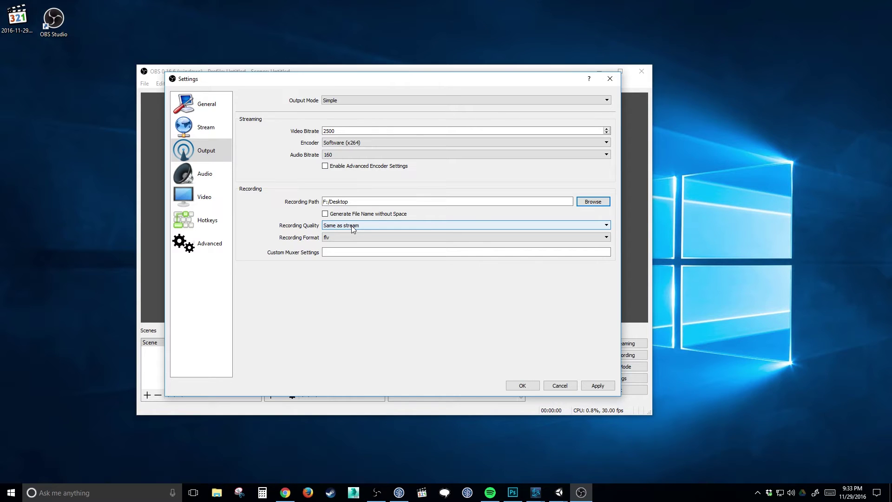
# - Set Recording Format to mp4, then view the Video page settings
pyautogui.click(328, 238)
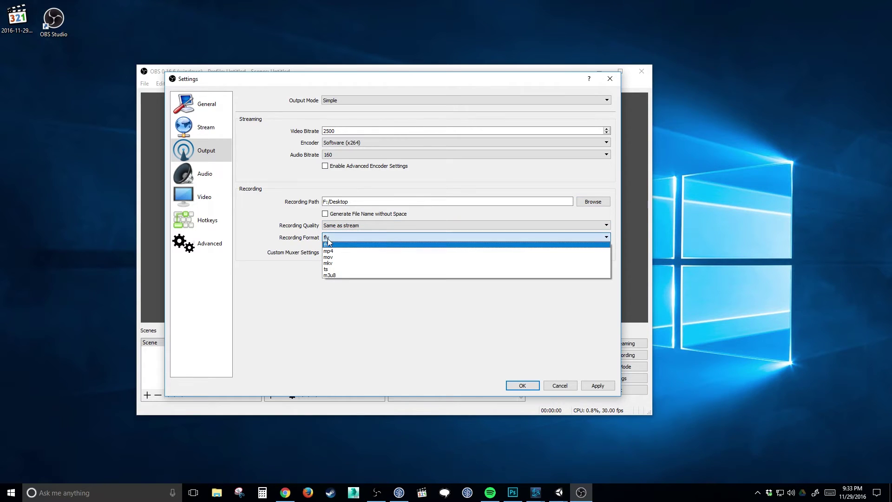
pyautogui.click(351, 251)
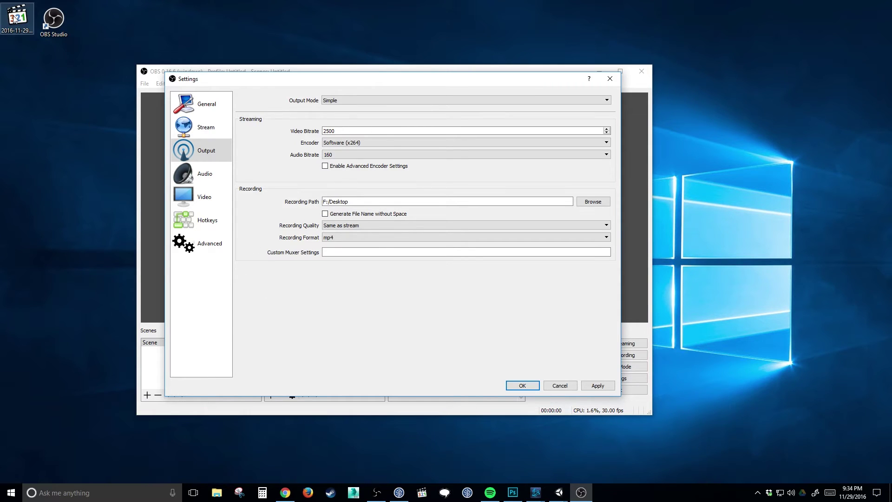
pyautogui.moveTo(13, 21)
pyautogui.mouseDown()
pyautogui.moveTo(21, 57)
pyautogui.moveTo(15, 29)
pyautogui.mouseUp()
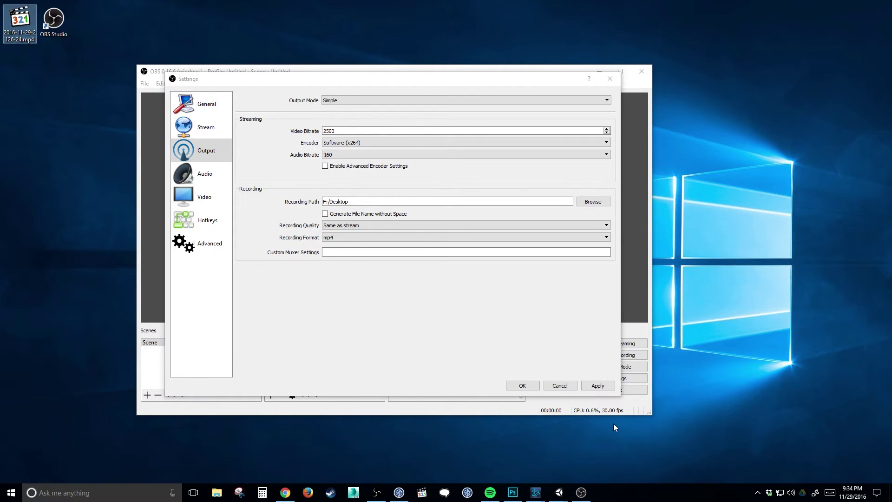
pyautogui.click(205, 196)
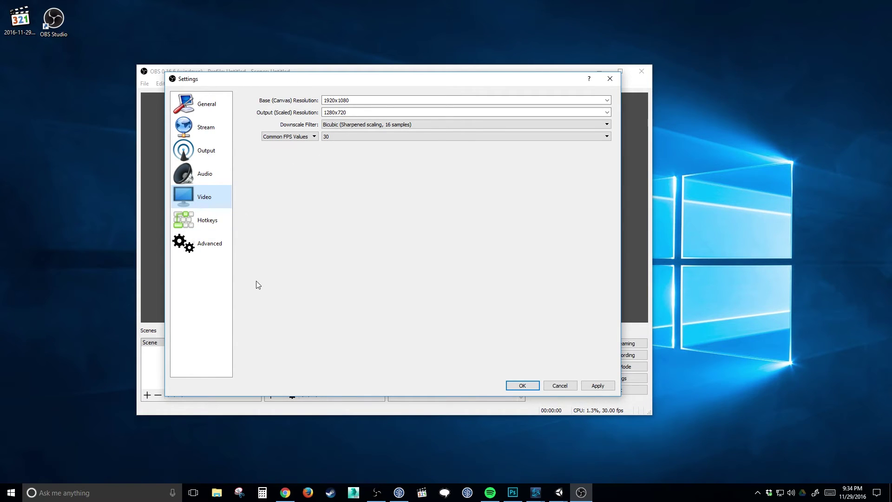
# - Apply and save the settings, then reposition the OBS main window
pyautogui.click(207, 150)
pyautogui.click(205, 102)
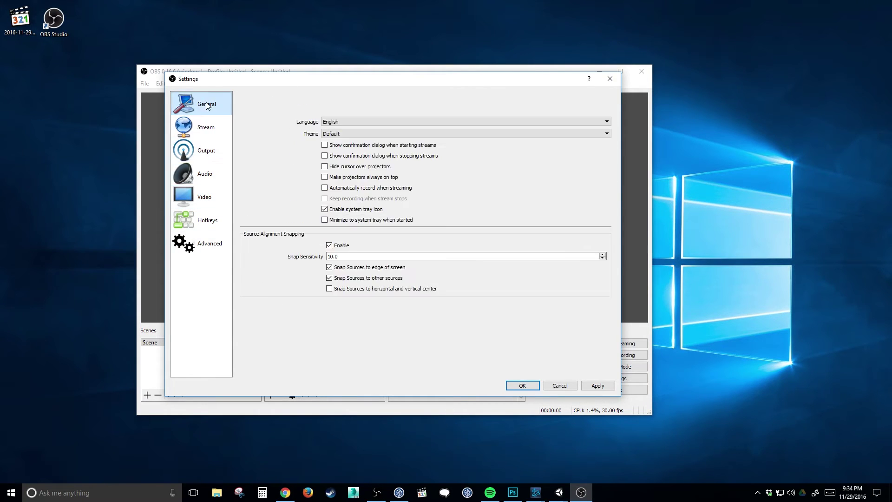
pyautogui.click(597, 386)
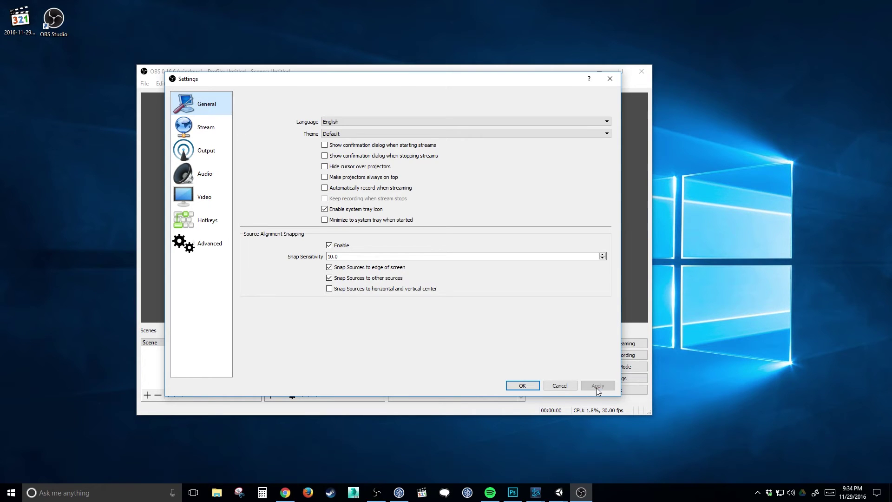
pyautogui.click(515, 385)
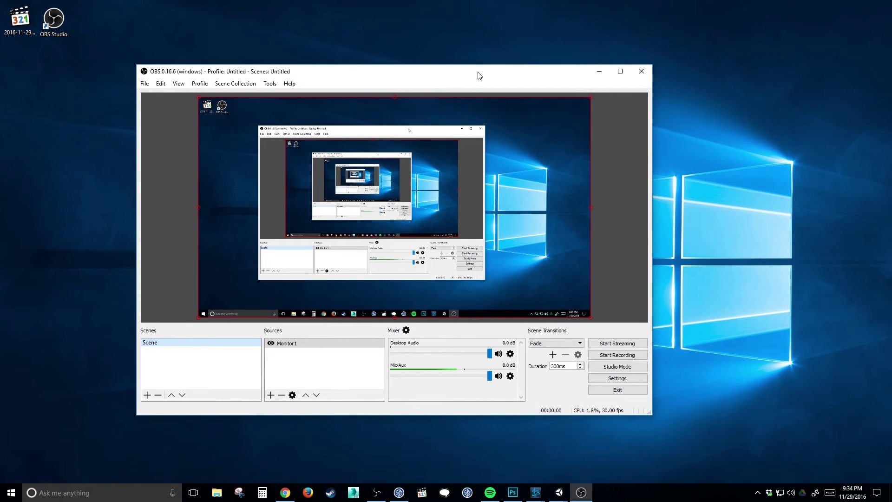
pyautogui.moveTo(478, 76); pyautogui.dragTo(532, 57)
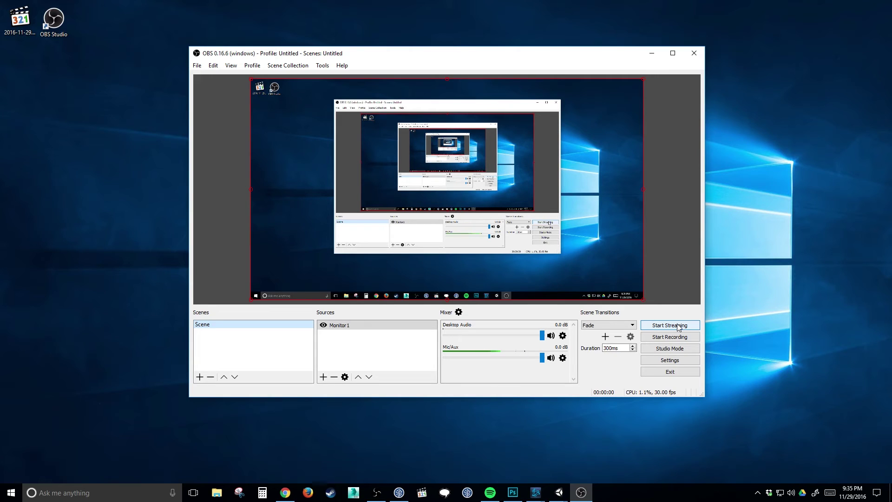
pyautogui.click(678, 326)
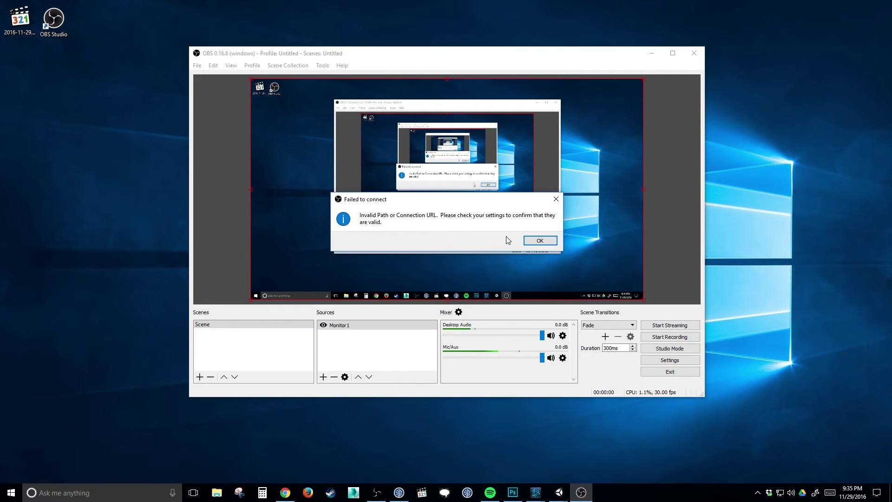
pyautogui.click(538, 240)
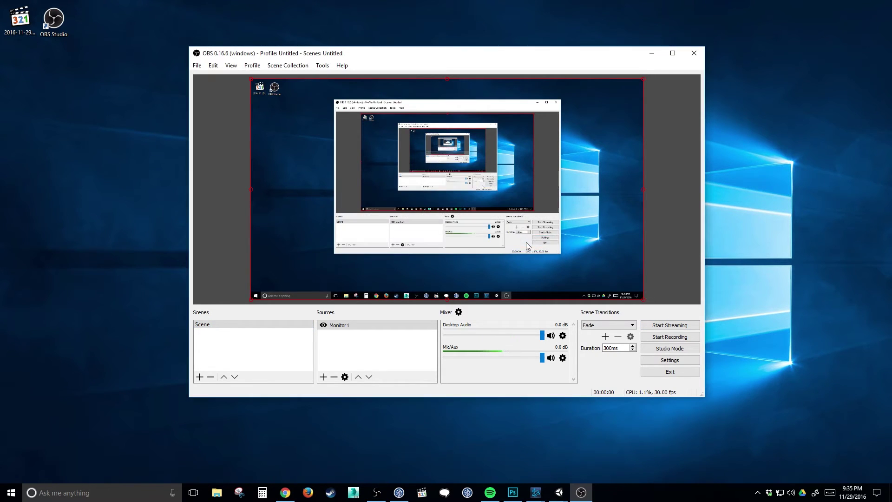
pyautogui.click(697, 338)
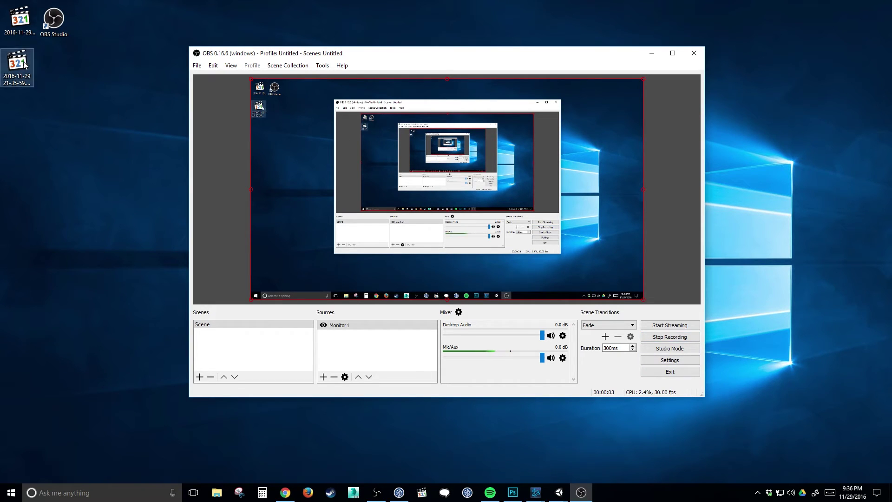
pyautogui.moveTo(17, 63); pyautogui.dragTo(123, 137)
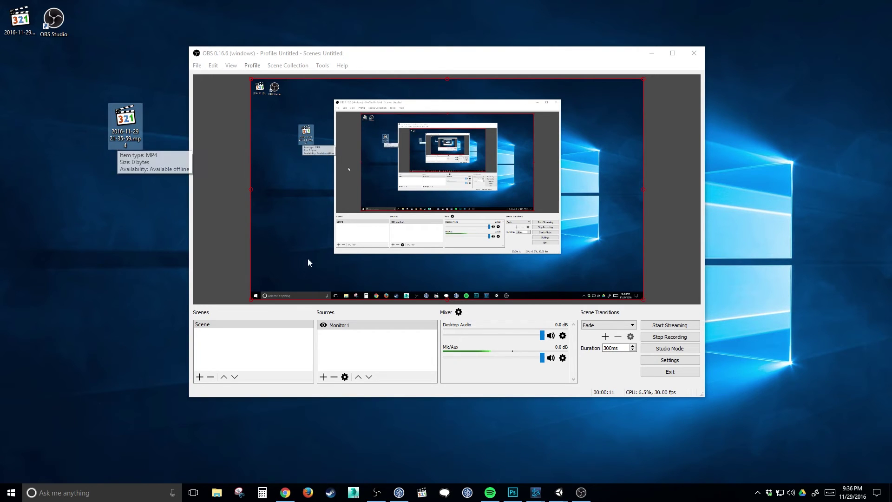
pyautogui.click(671, 339)
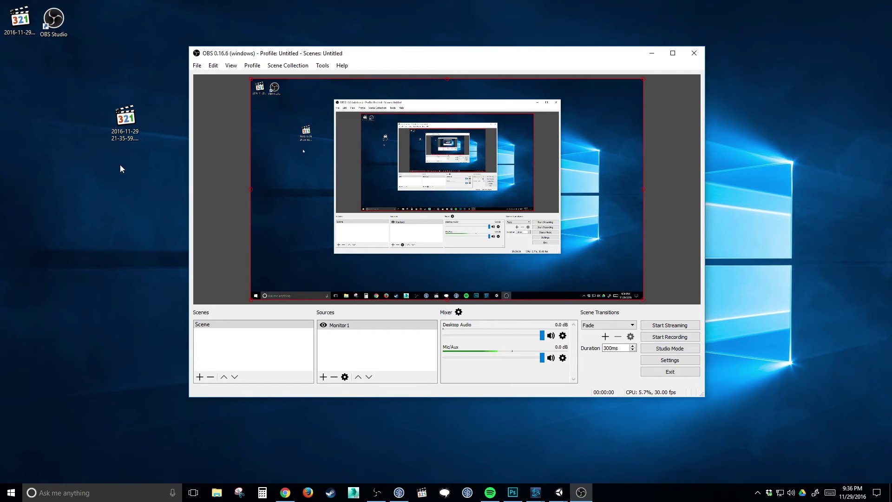
# - Play back the test recording from the desktop in the media player, then close it
pyautogui.moveTo(118, 127); pyautogui.dragTo(74, 161)
pyautogui.doubleClick(74, 161)
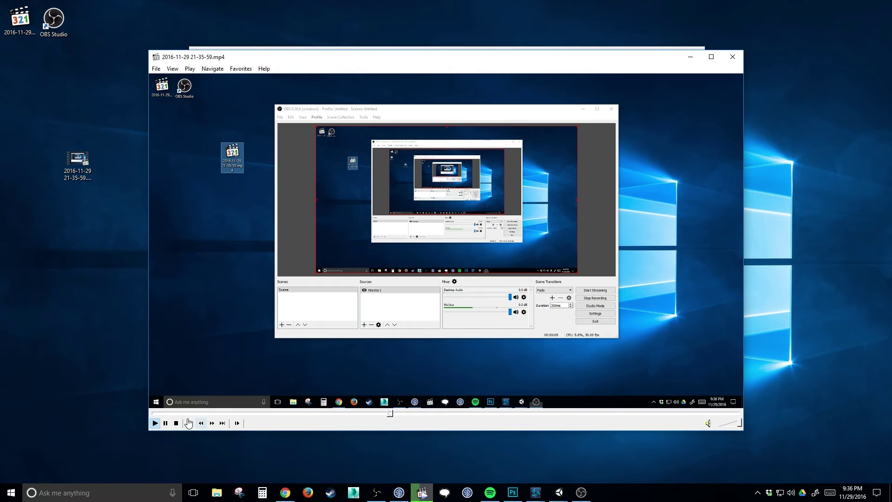
pyautogui.click(742, 57)
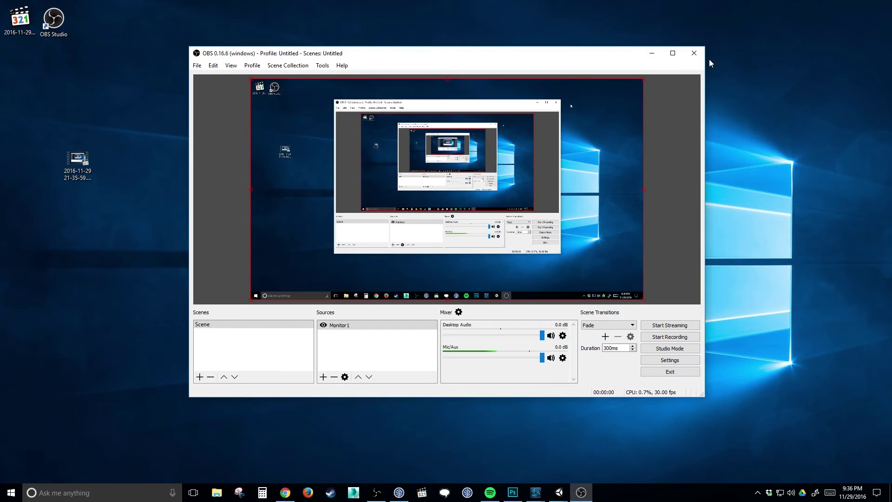
# - Delete the empty 0-byte MP4 file from the desktop and shift the OBS window aside
pyautogui.moveTo(79, 164); pyautogui.dragTo(102, 121)
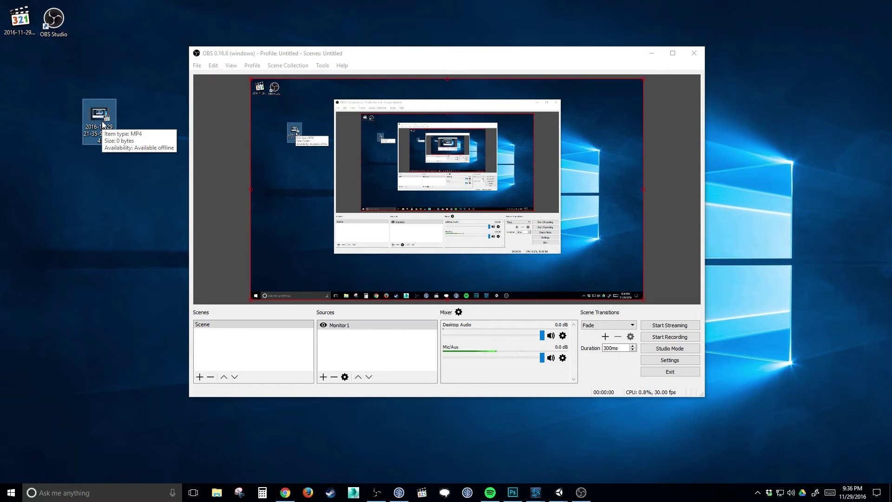
pyautogui.press('Delete')
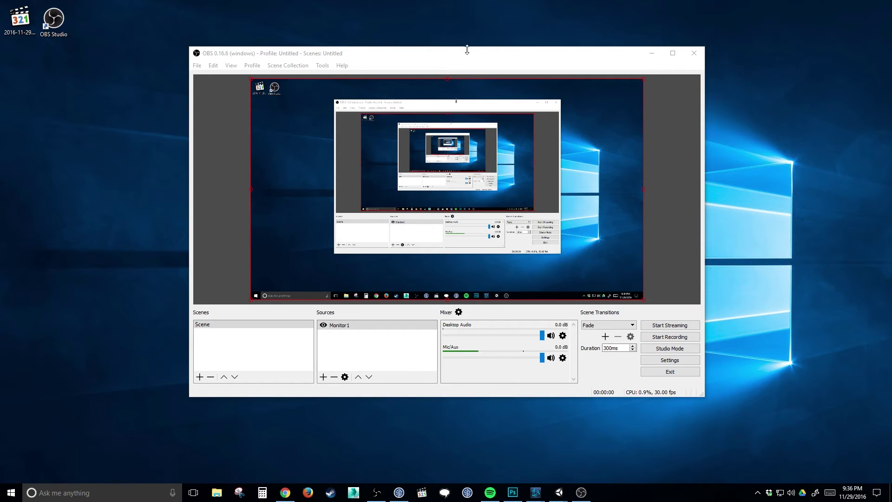
pyautogui.moveTo(465, 53); pyautogui.dragTo(424, 68)
# - Close OBS Studio and bring the Unity CorridorDemo window to the front
pyautogui.click(652, 69)
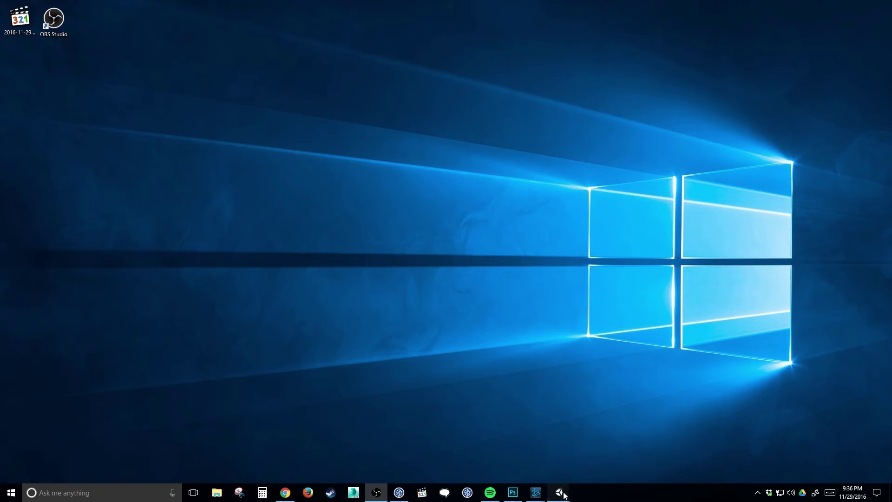
pyautogui.moveTo(559, 491)
pyautogui.click(514, 457)
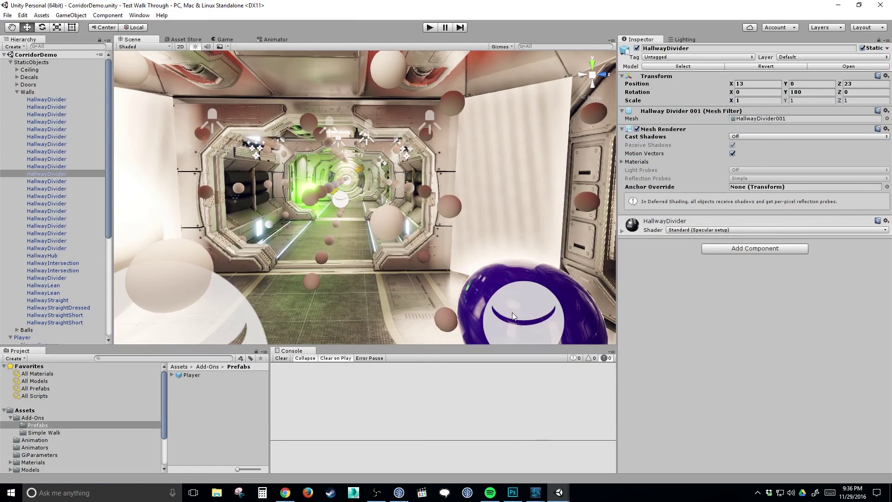
# - Orbit down the corridor, check the Corridor Lighting Example store page, then orbit toward the LAB 05 door
pyautogui.scroll(5, 335, 174)
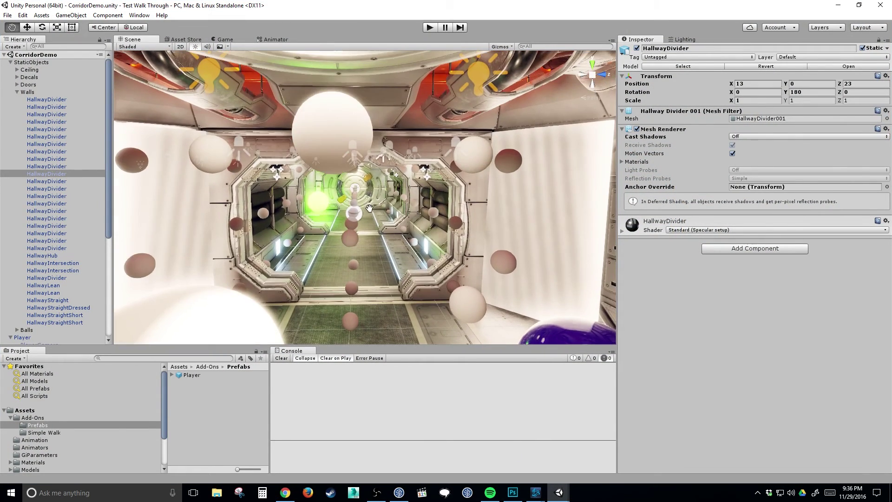
pyautogui.moveTo(376, 216); pyautogui.dragTo(452, 181)
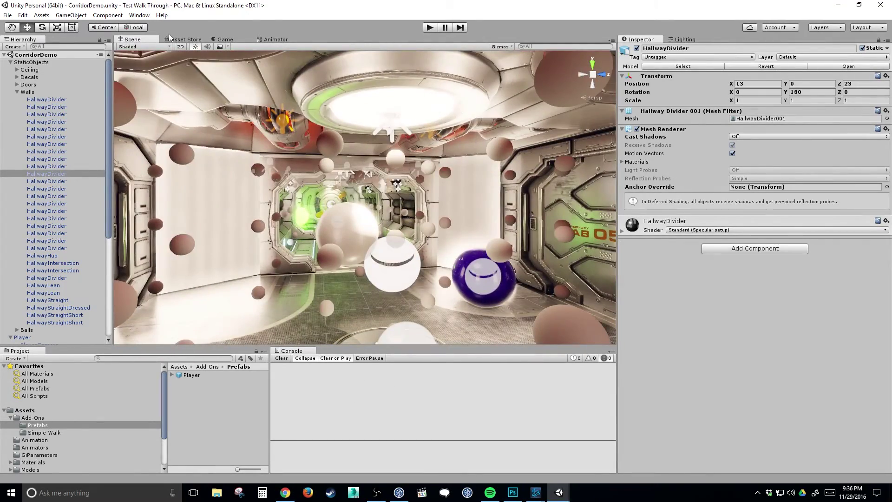
pyautogui.click(185, 40)
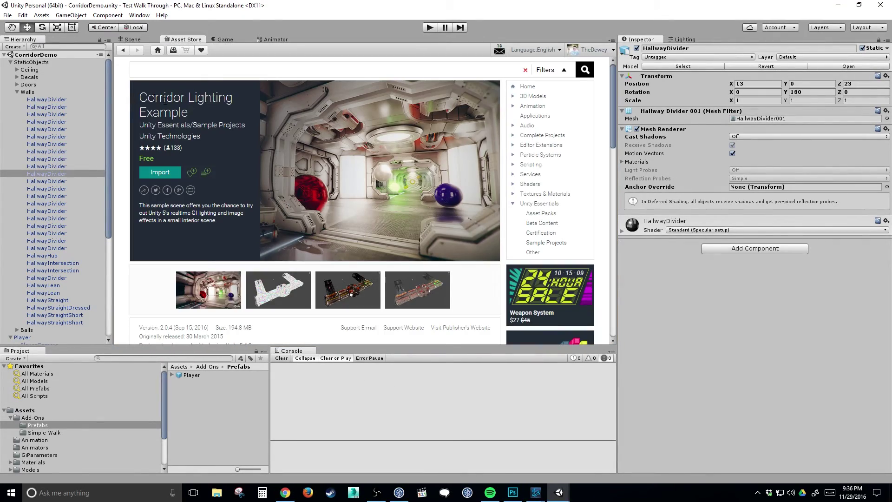
pyautogui.click(131, 40)
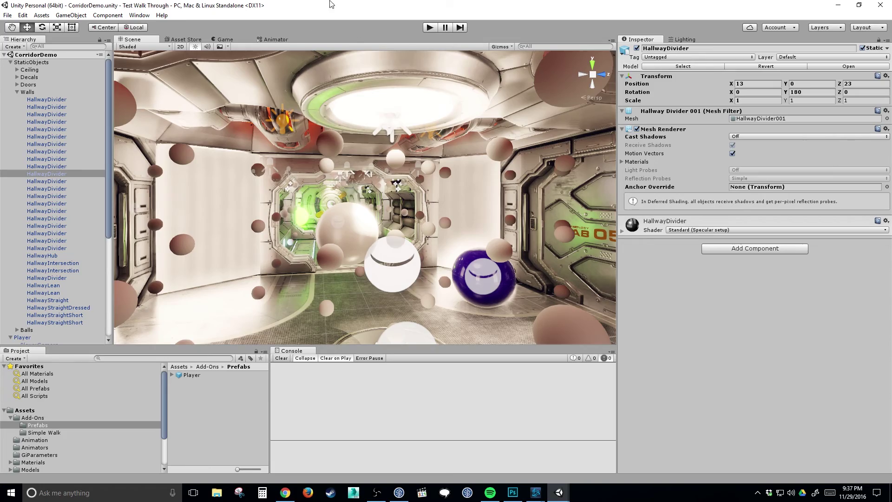
pyautogui.moveTo(338, 126); pyautogui.dragTo(425, 167)
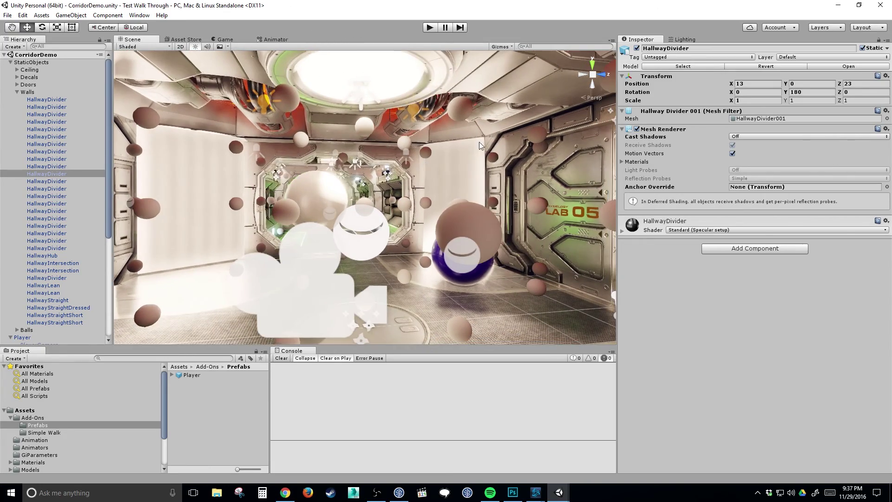
pyautogui.moveTo(479, 141); pyautogui.dragTo(442, 236)
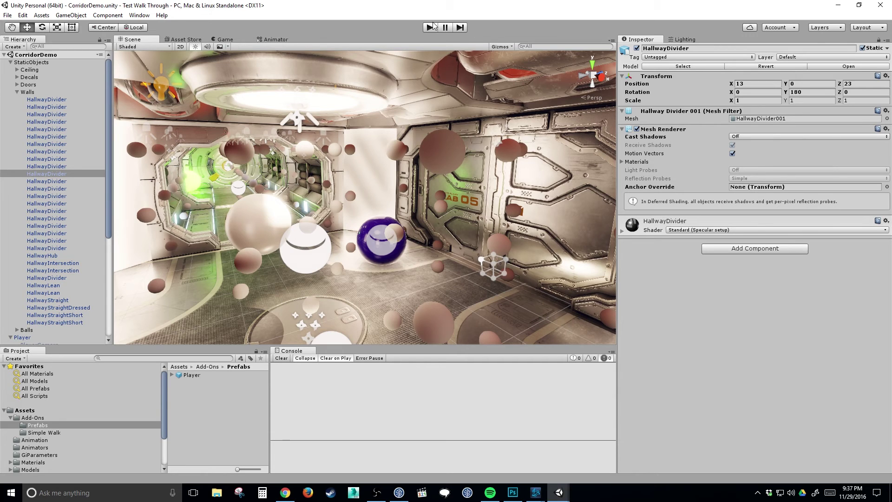
# - Switch to the Game view with the Stats overlay off and start the corridor walkthrough
pyautogui.click(230, 37)
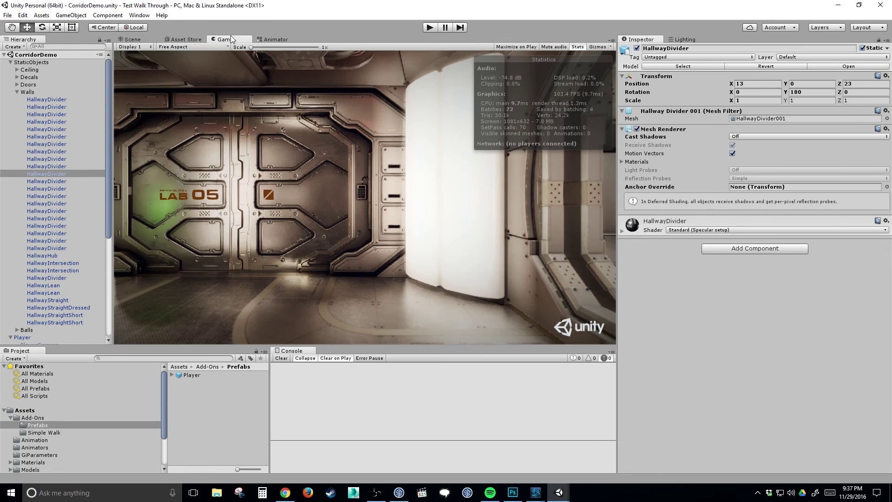
pyautogui.click(576, 47)
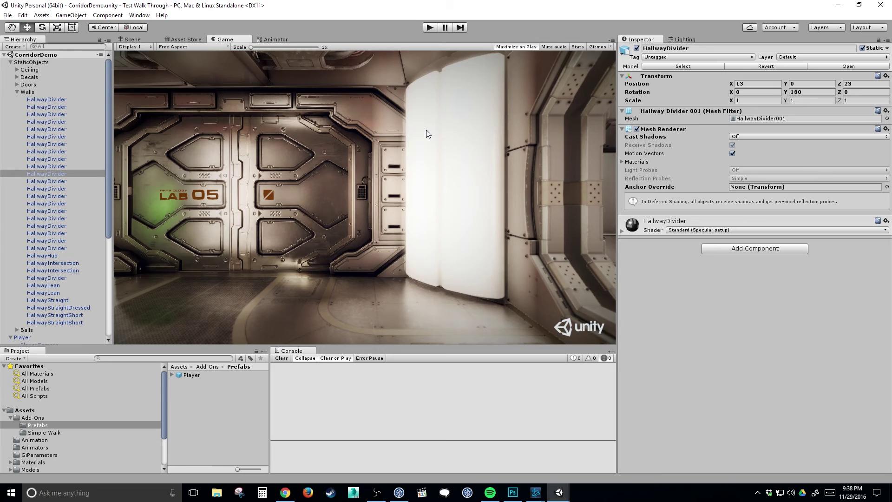
pyautogui.click(430, 27)
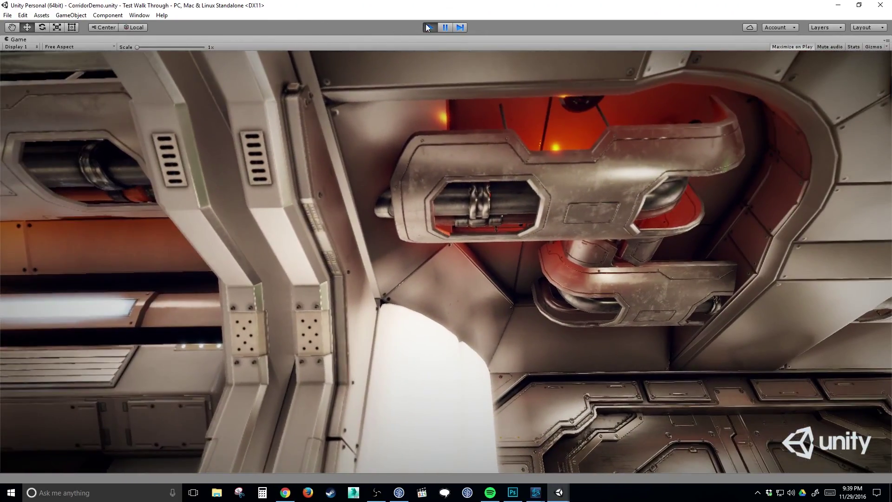
# - Stop the running walkthrough and minimize the Unity editor to the taskbar
pyautogui.click(428, 28)
pyautogui.moveTo(446, 6); pyautogui.dragTo(400, 71)
pyautogui.click(792, 66)
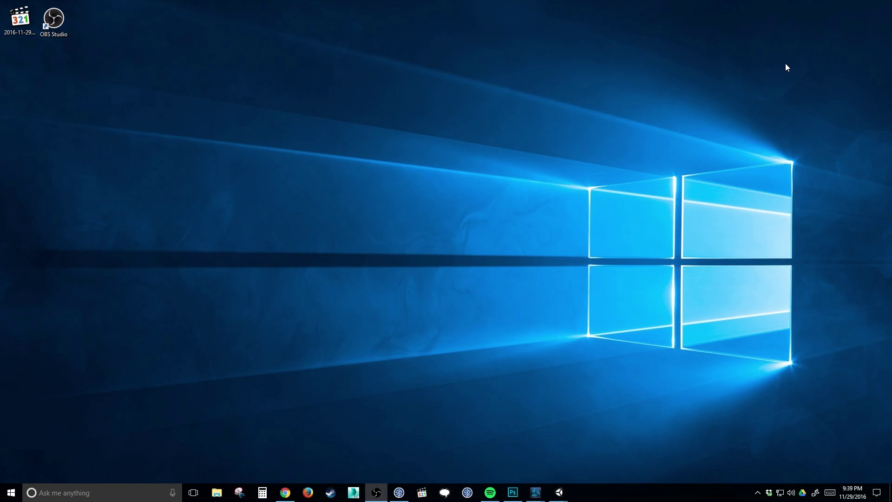